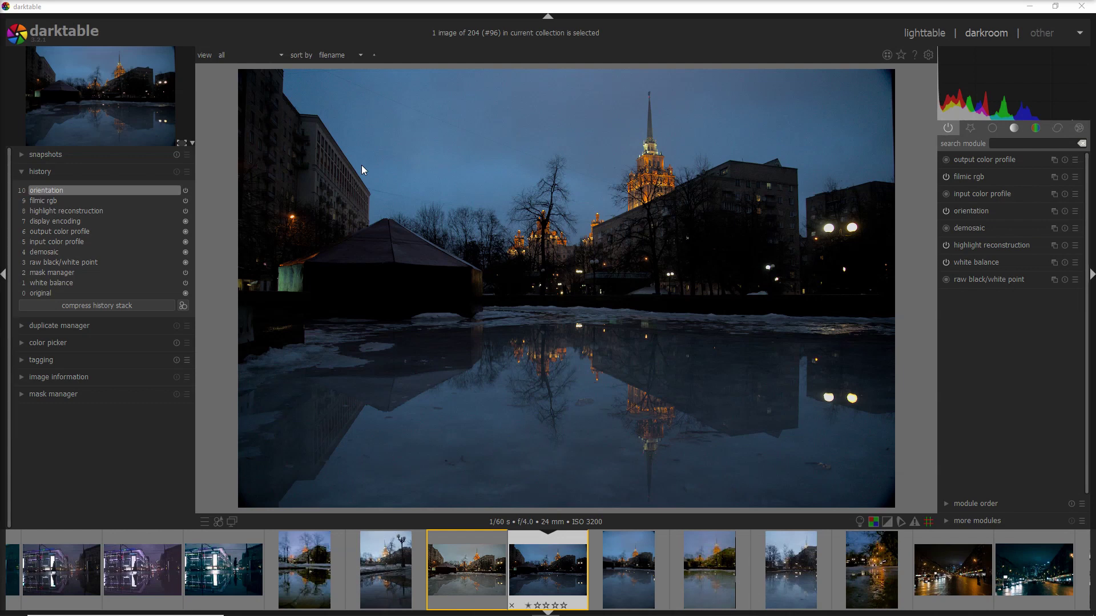
{"action": "key", "text": "BackSpace"}
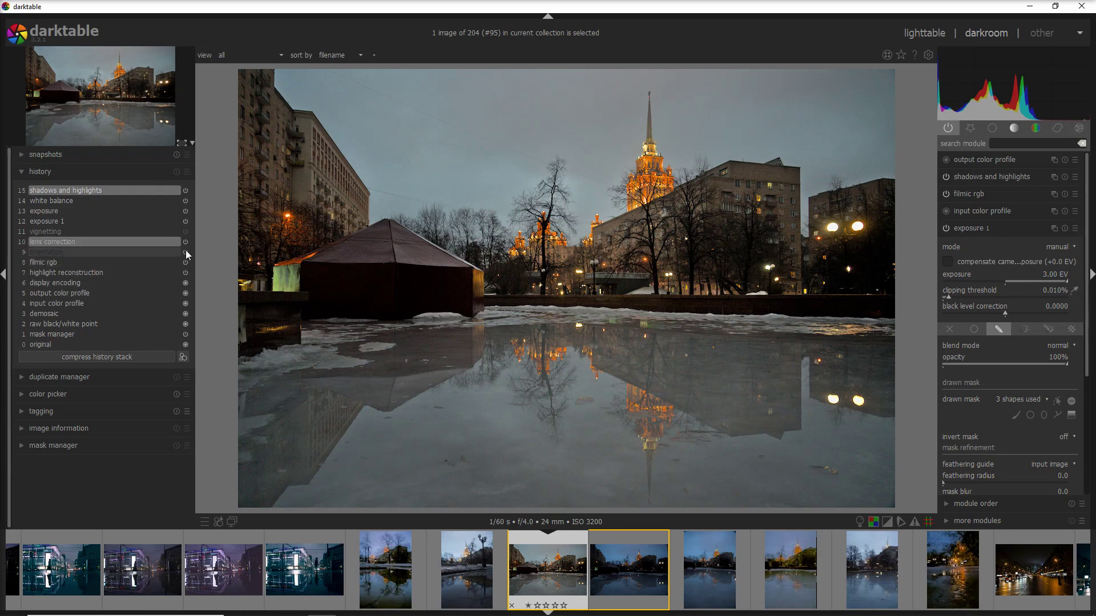
{"action": "key", "text": "space"}
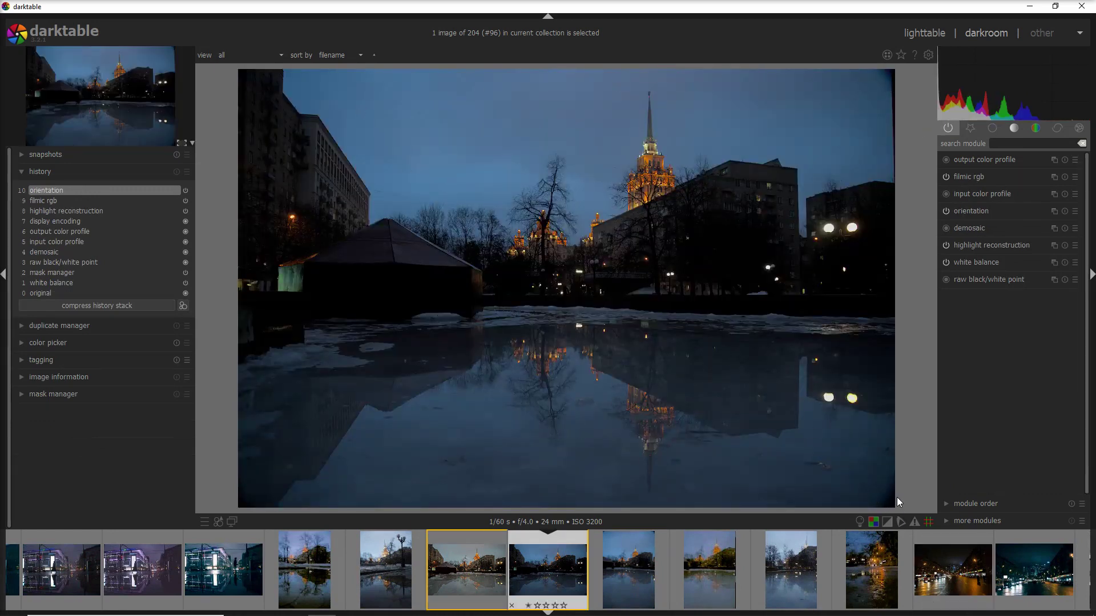
{"action": "left_click", "coordinate": [467, 573]}
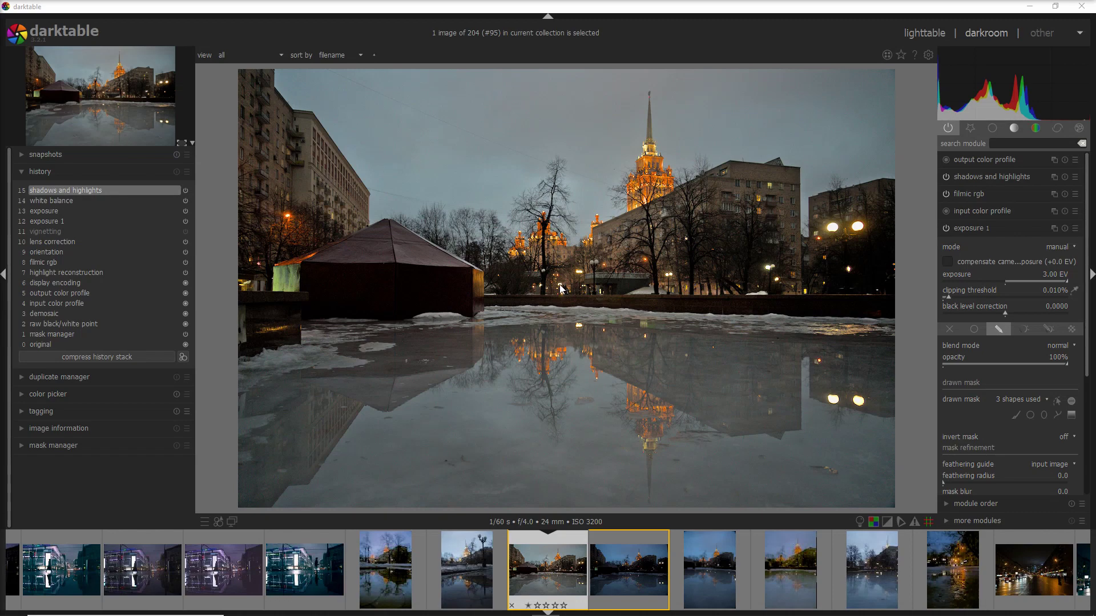
Zoom the Moscow night photo to 100% and pan onto the bare trees, lamps and walking figure.
{"action": "scroll", "coordinate": [571, 257], "scroll_direction": "up", "scroll_amount": 5}
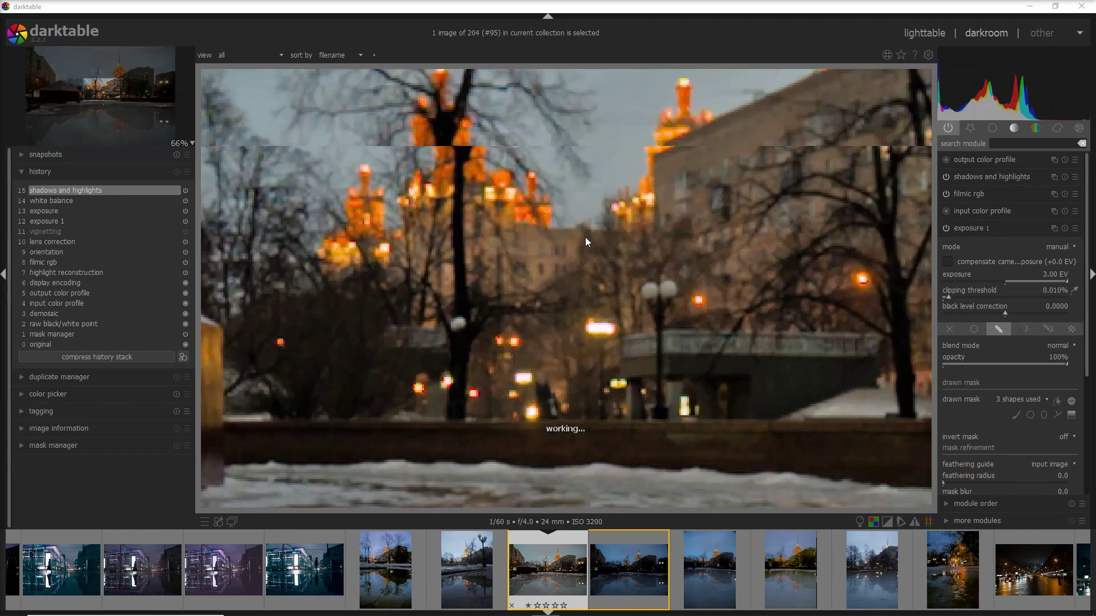
{"action": "scroll", "coordinate": [579, 342], "scroll_direction": "up", "scroll_amount": 1}
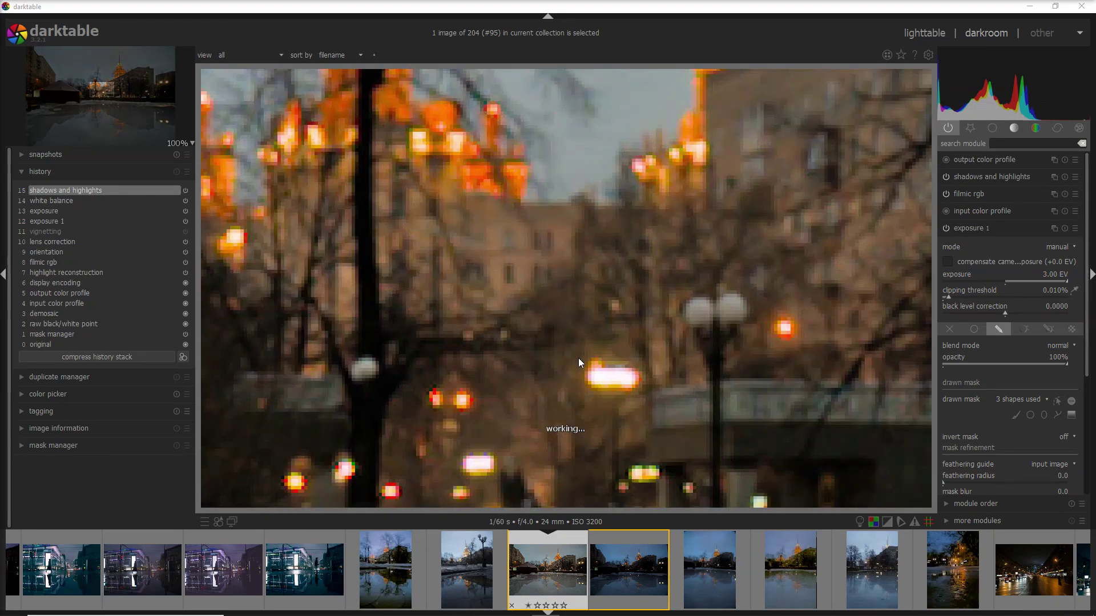
{"action": "left_click_drag", "start_coordinate": [569, 378], "coordinate": [583, 325]}
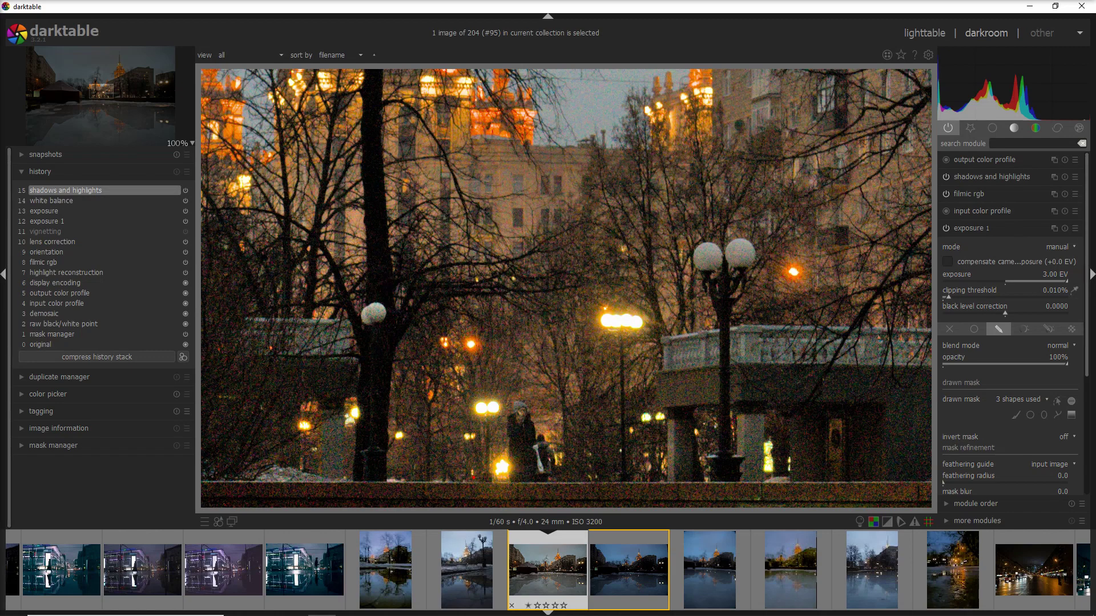
Filter the right-panel module list by 'noise' to list the denoise modules.
{"action": "left_click", "coordinate": [1004, 145]}
{"action": "type", "text": "noise"}
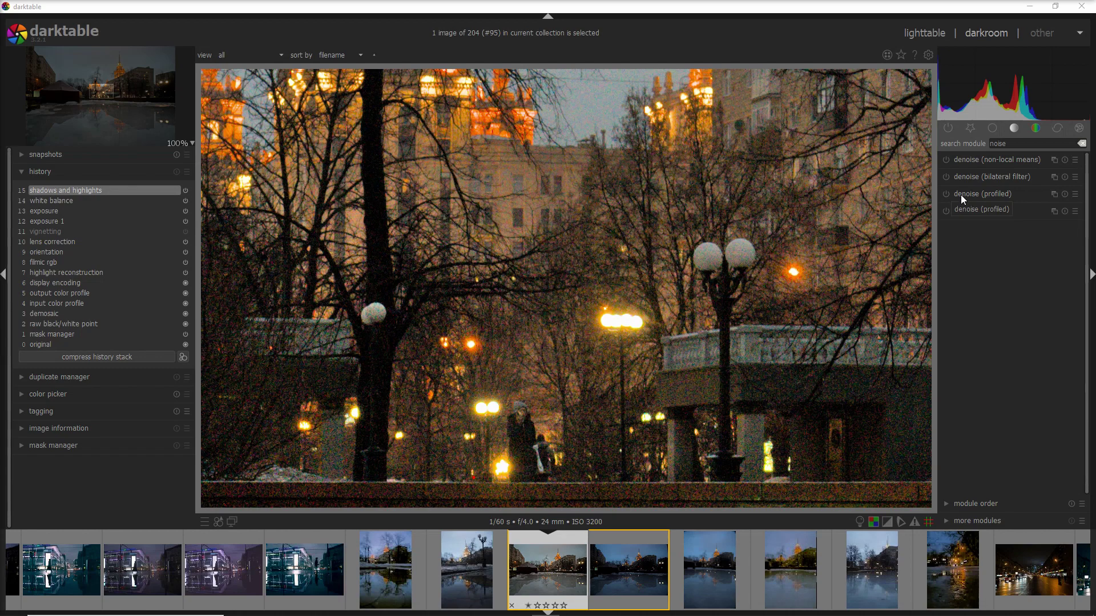
Enable denoise (profiled) and expand it to show its ISO 3200 profile in non-local means mode.
{"action": "left_click", "coordinate": [947, 195]}
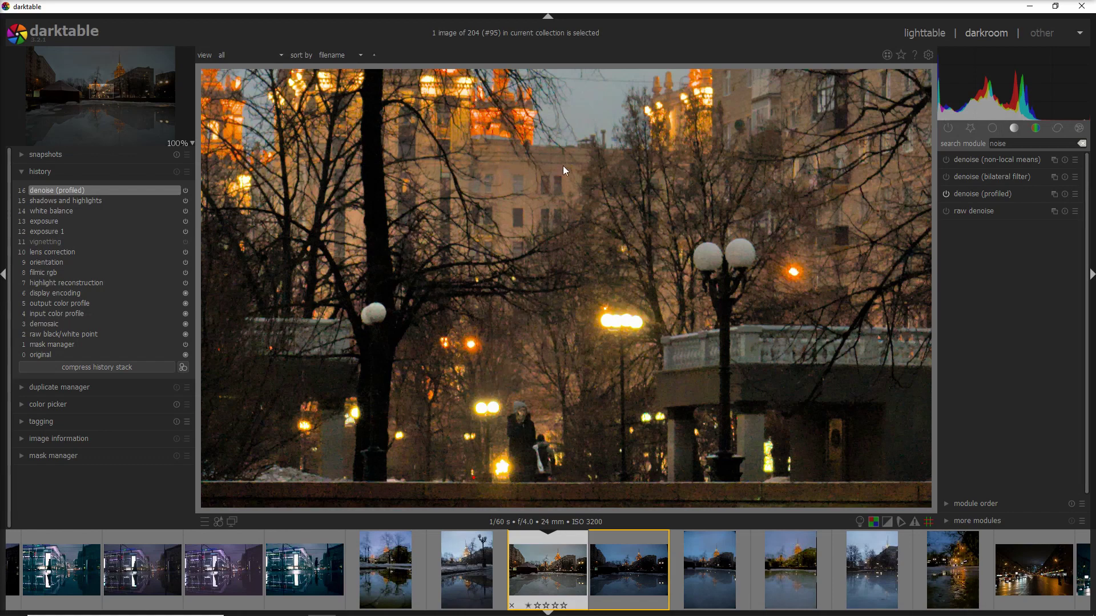
{"action": "left_click", "coordinate": [990, 197]}
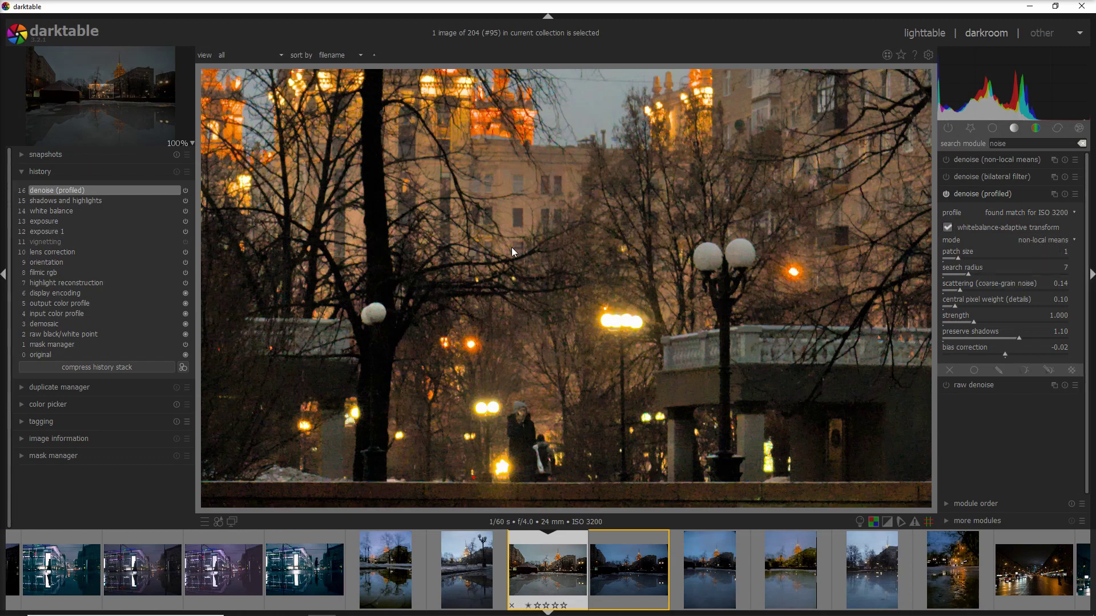
{"action": "scroll", "coordinate": [1047, 253], "scroll_direction": "down", "scroll_amount": 1}
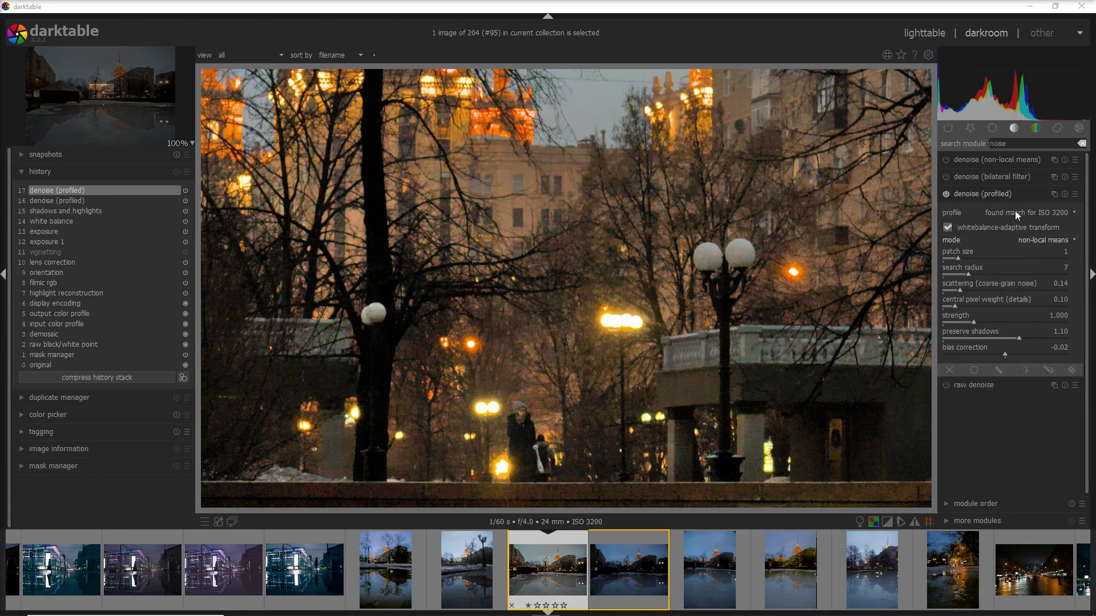
{"action": "left_click", "coordinate": [1047, 242]}
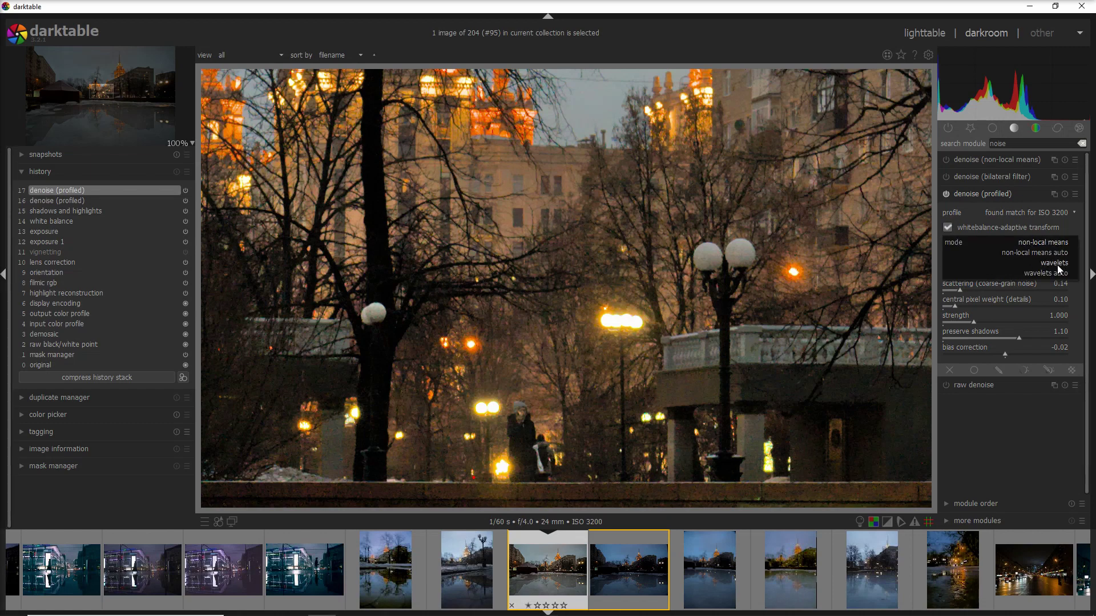
{"action": "left_click", "coordinate": [1042, 241]}
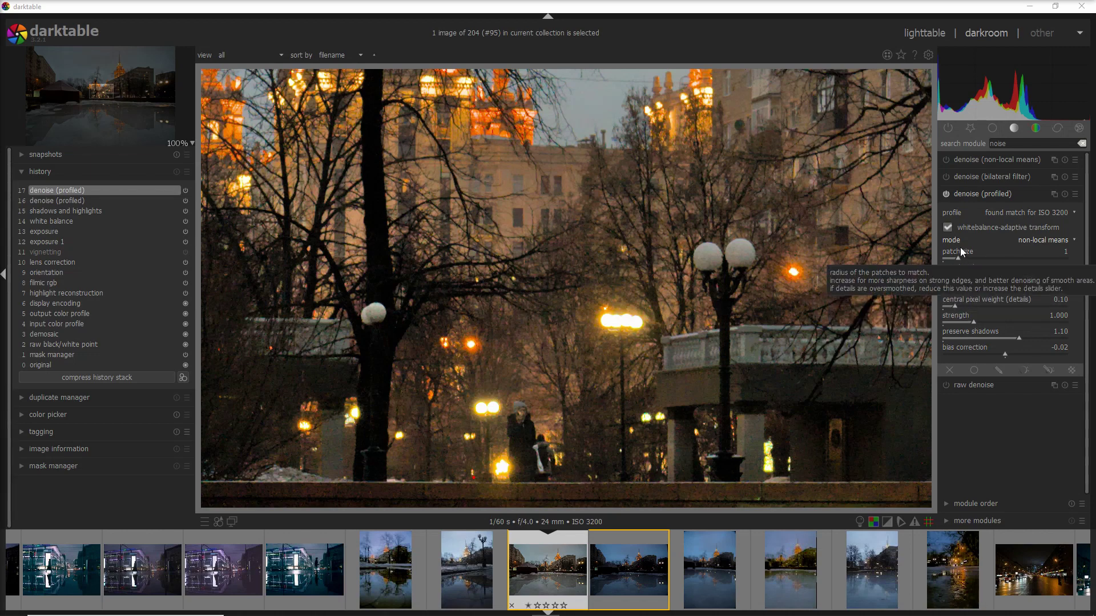
Switch denoise (profiled) to non-local means auto mode and raise strength to about 1.8.
{"action": "left_click", "coordinate": [1036, 240]}
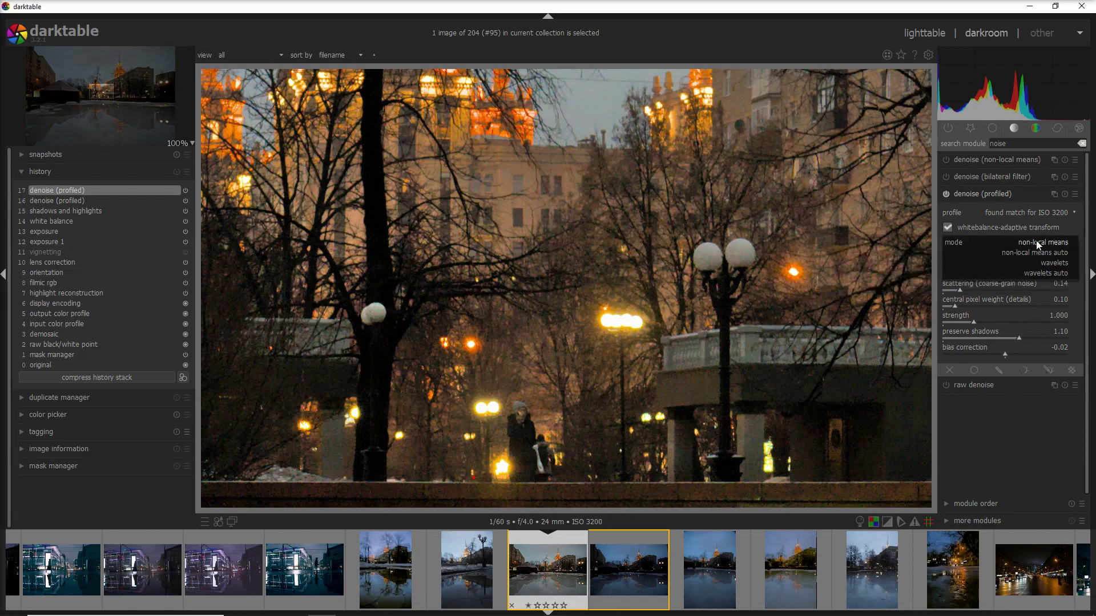
{"action": "left_click", "coordinate": [1046, 258]}
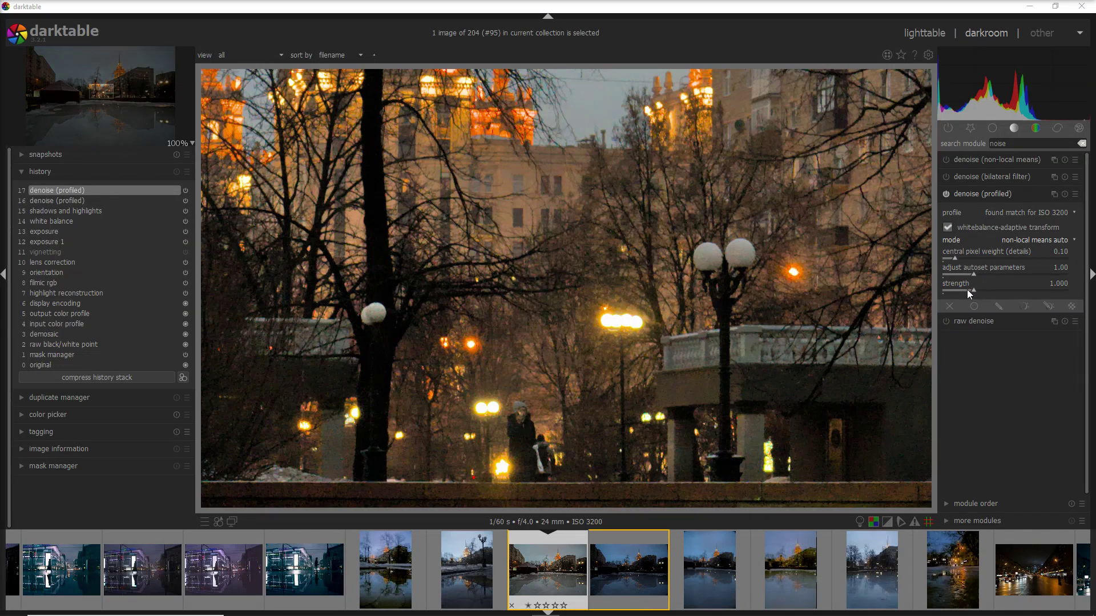
{"action": "left_click_drag", "start_coordinate": [974, 291], "coordinate": [998, 293]}
Reset denoise strength to default and try autoset adjustment 3.27 before resetting it to 1.00.
{"action": "double_click", "coordinate": [974, 291]}
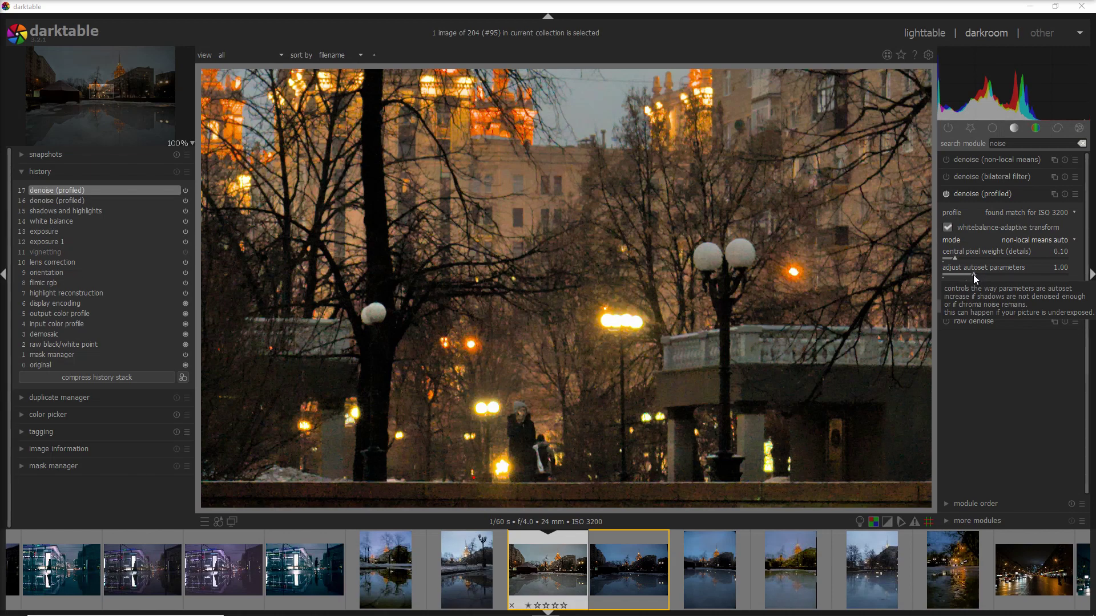
{"action": "left_click", "coordinate": [1045, 275]}
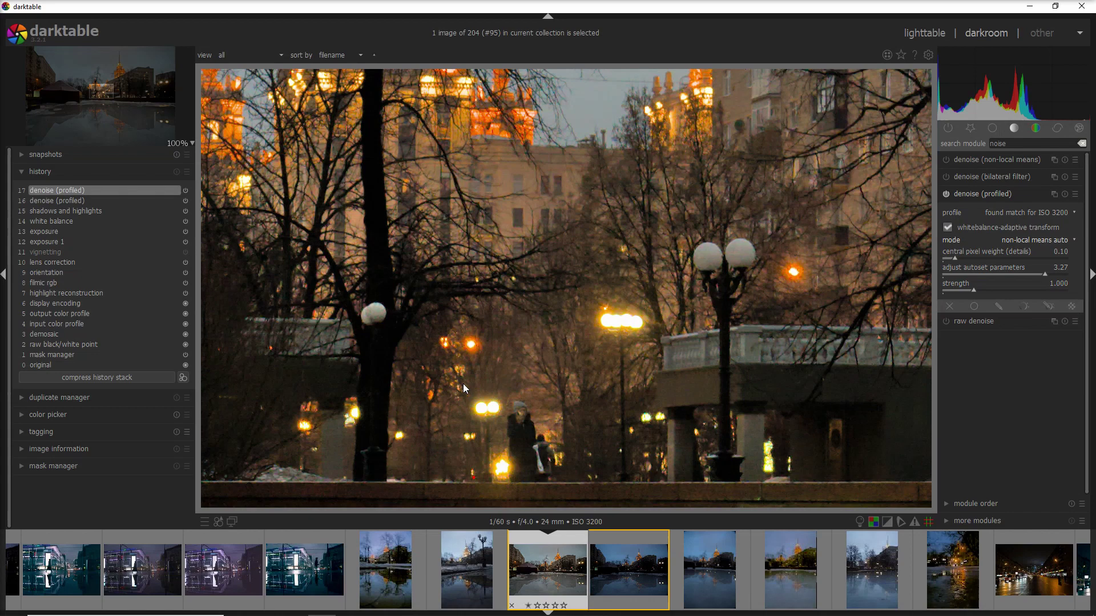
{"action": "double_click", "coordinate": [1045, 274]}
Lower denoise strength to 0.637 and show the full tone and contrast module group.
{"action": "left_click", "coordinate": [967, 291]}
{"action": "left_click", "coordinate": [962, 290]}
{"action": "left_click", "coordinate": [973, 128]}
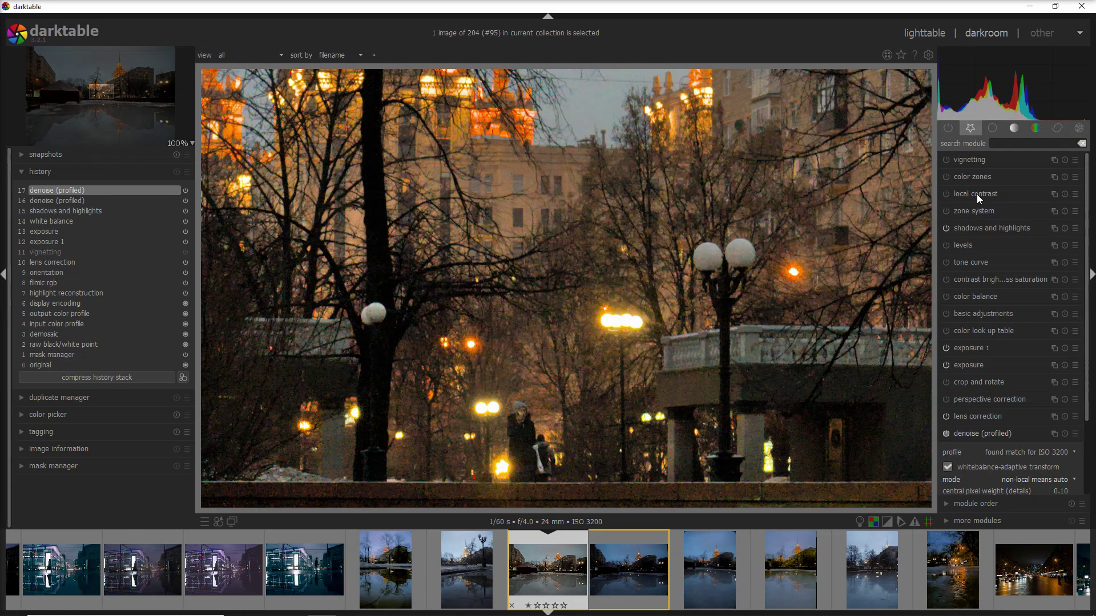
Turn local contrast on, off and on again to compare its effect on the photo.
{"action": "left_click", "coordinate": [945, 194]}
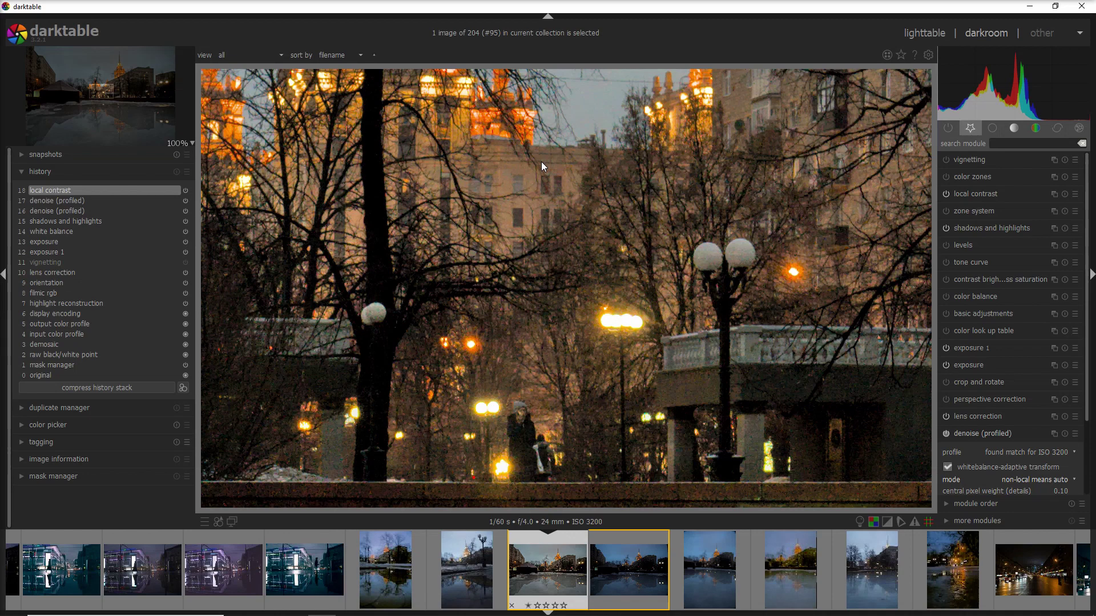
{"action": "left_click", "coordinate": [946, 194]}
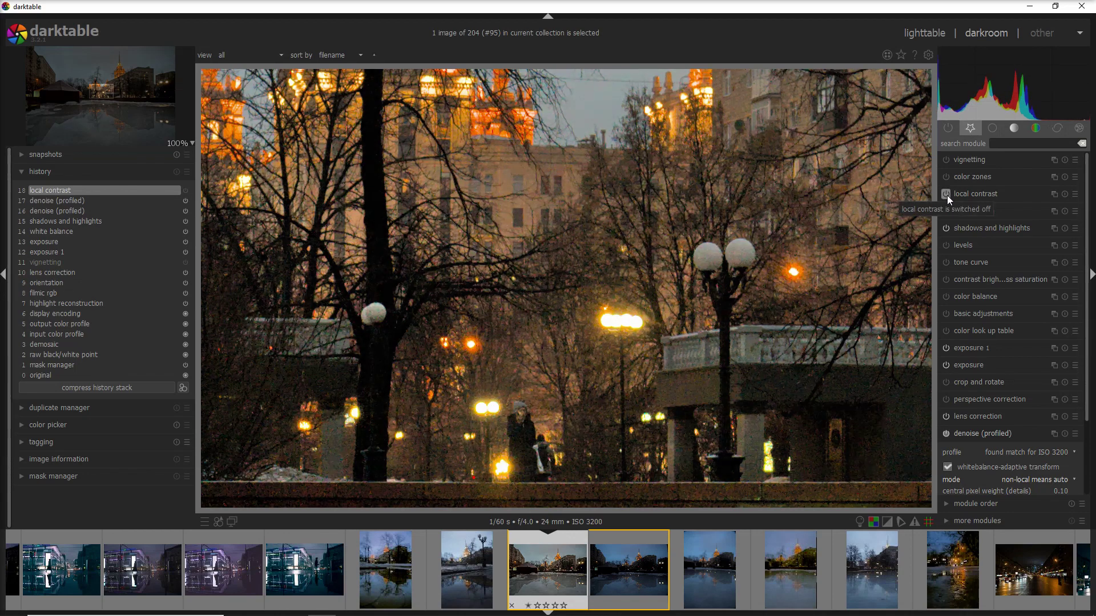
{"action": "left_click", "coordinate": [946, 195]}
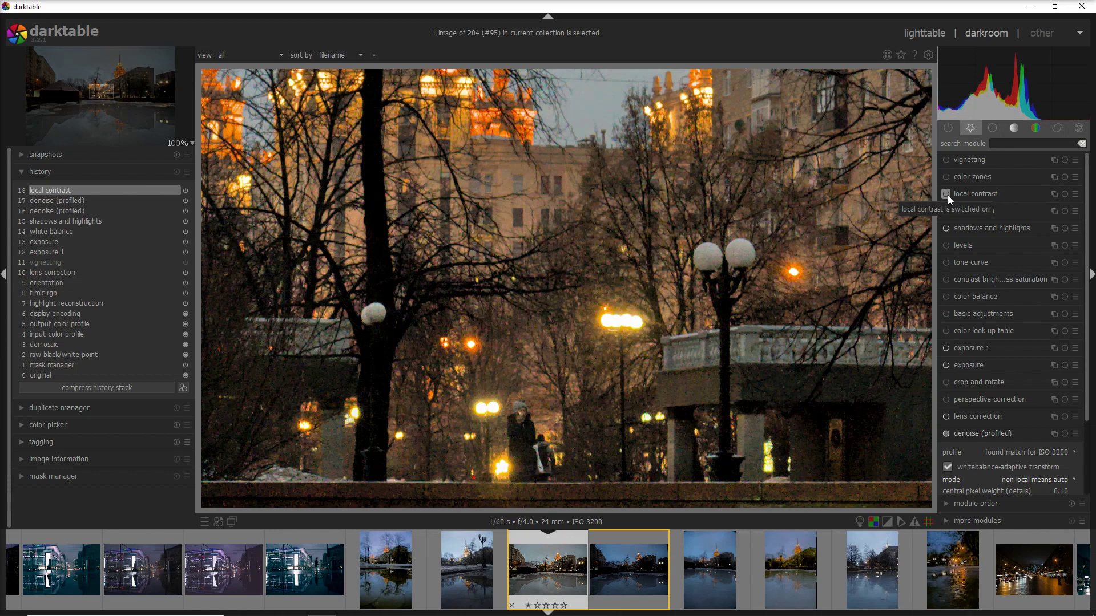
Set local contrast detail to 139% and zoom back out to fit the whole photo.
{"action": "left_click", "coordinate": [1012, 197]}
{"action": "left_click_drag", "start_coordinate": [975, 196], "coordinate": [978, 197]}
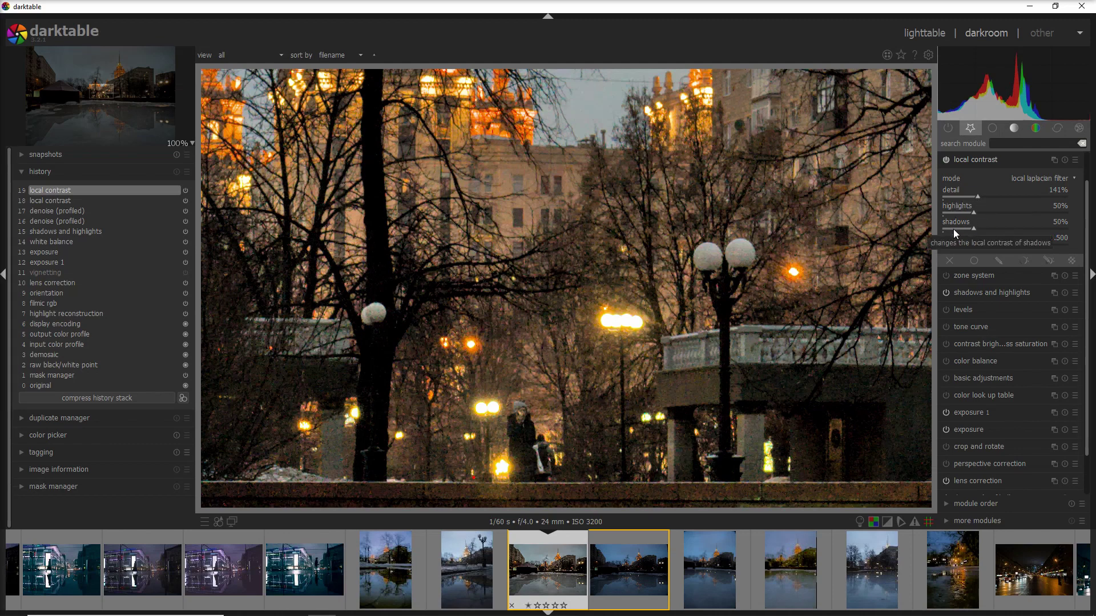
{"action": "key", "text": "ctrl+z"}
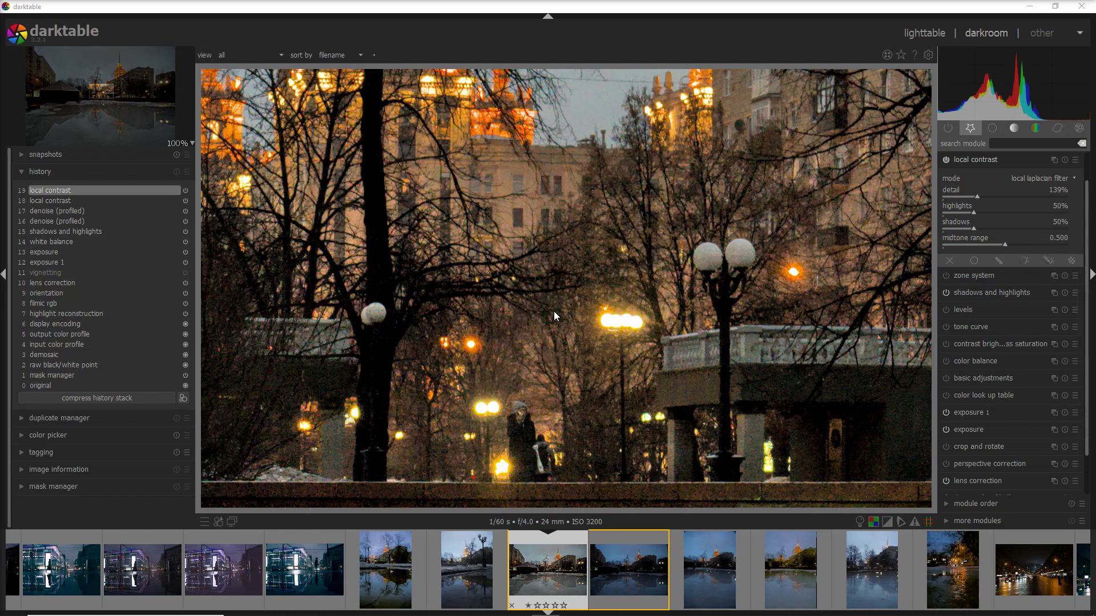
{"action": "scroll", "coordinate": [553, 310], "scroll_direction": "up", "scroll_amount": 1}
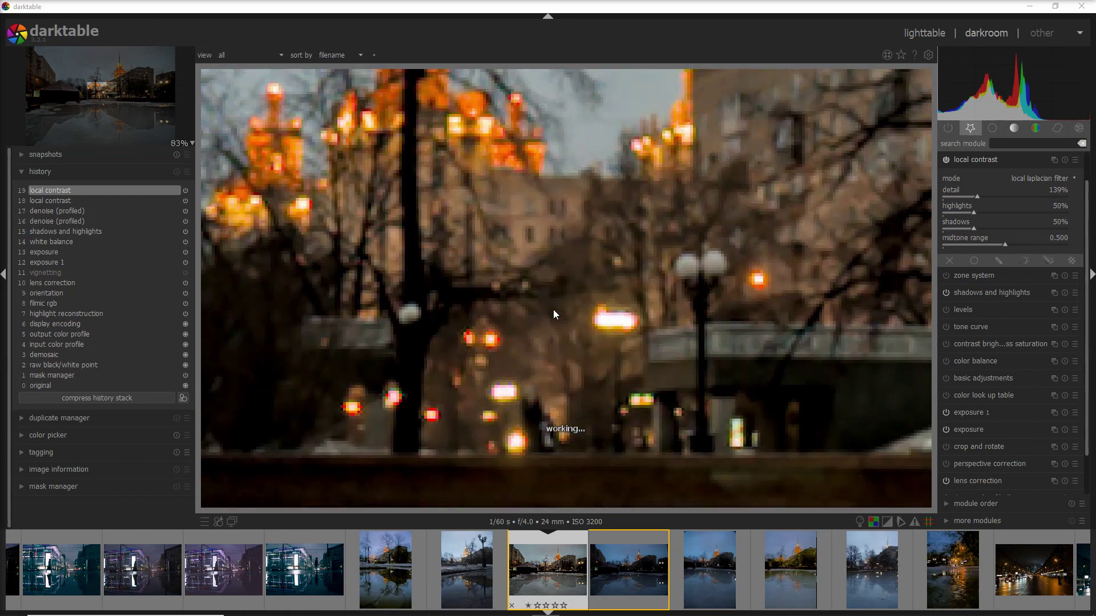
{"action": "scroll", "coordinate": [553, 308], "scroll_direction": "down", "scroll_amount": 3}
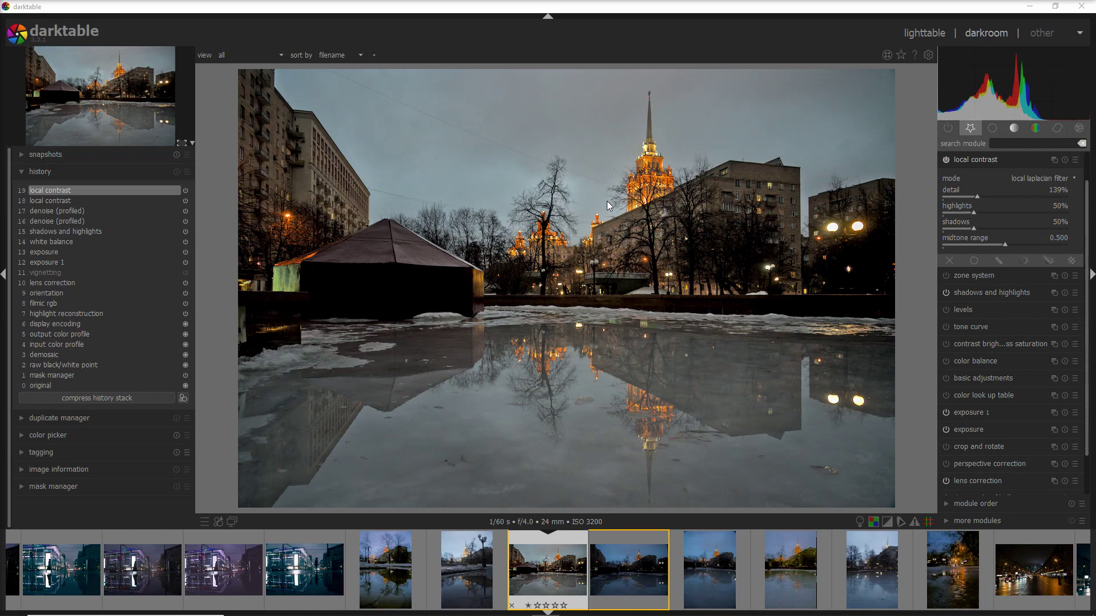
Create a new duplicate of the photo from the duplicate manager.
{"action": "left_click", "coordinate": [541, 568]}
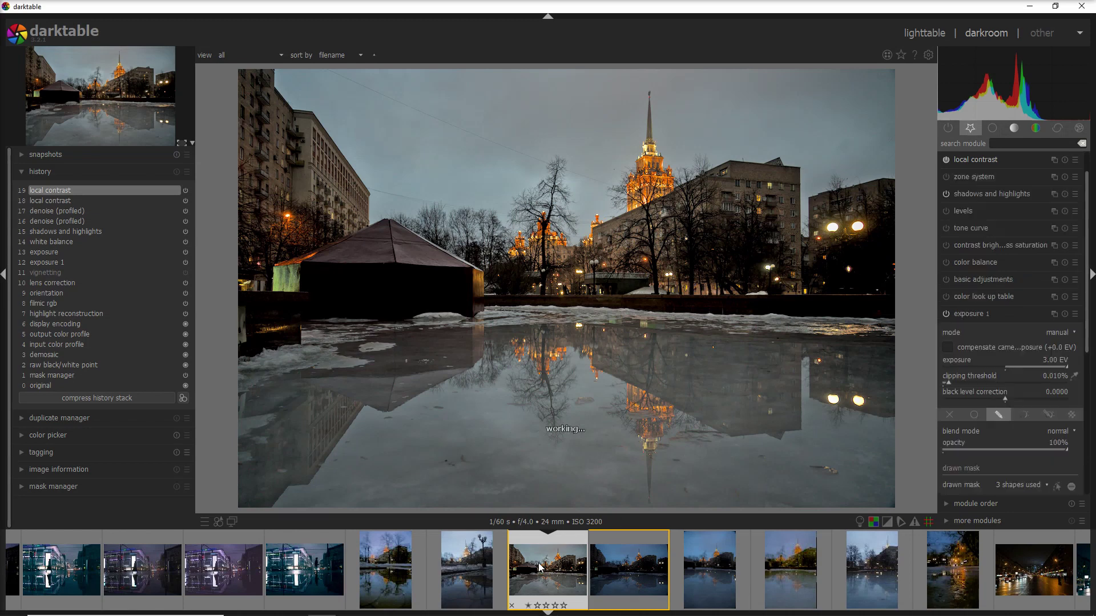
{"action": "left_click", "coordinate": [78, 417]}
{"action": "key", "text": "ctrl+d"}
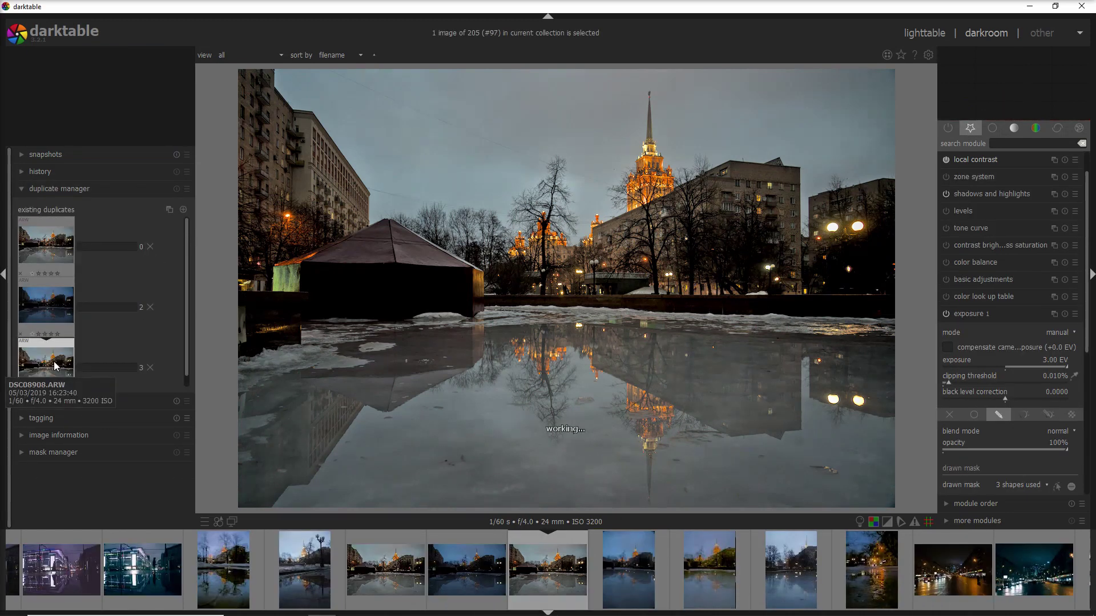
Compress the duplicate's history so it ends at shadows and highlights, dropping the denoise steps.
{"action": "left_click", "coordinate": [19, 171]}
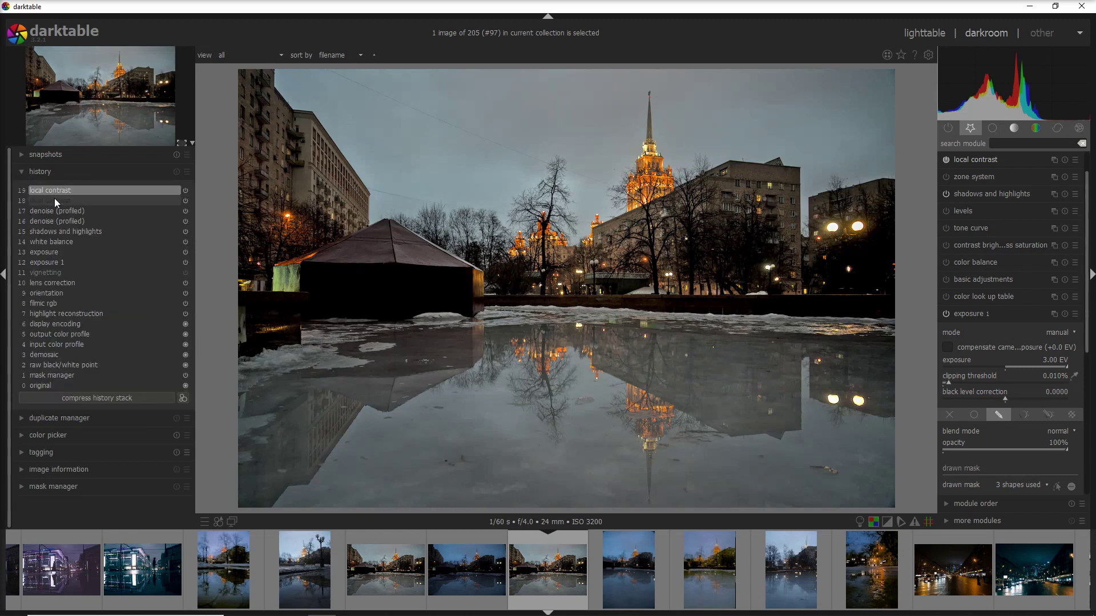
{"action": "left_click", "coordinate": [67, 231]}
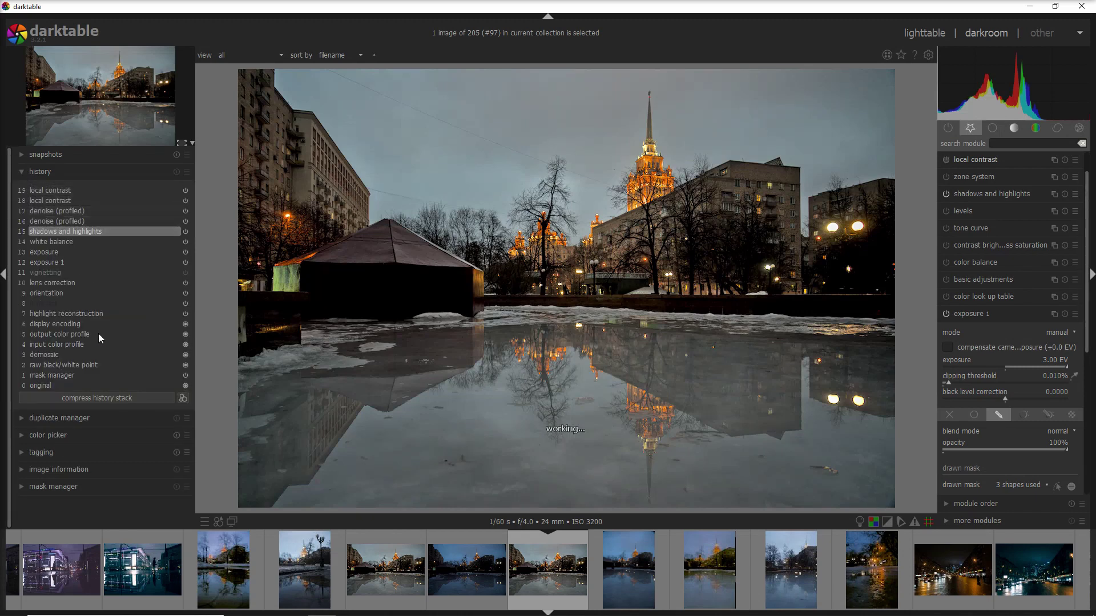
{"action": "left_click", "coordinate": [113, 398]}
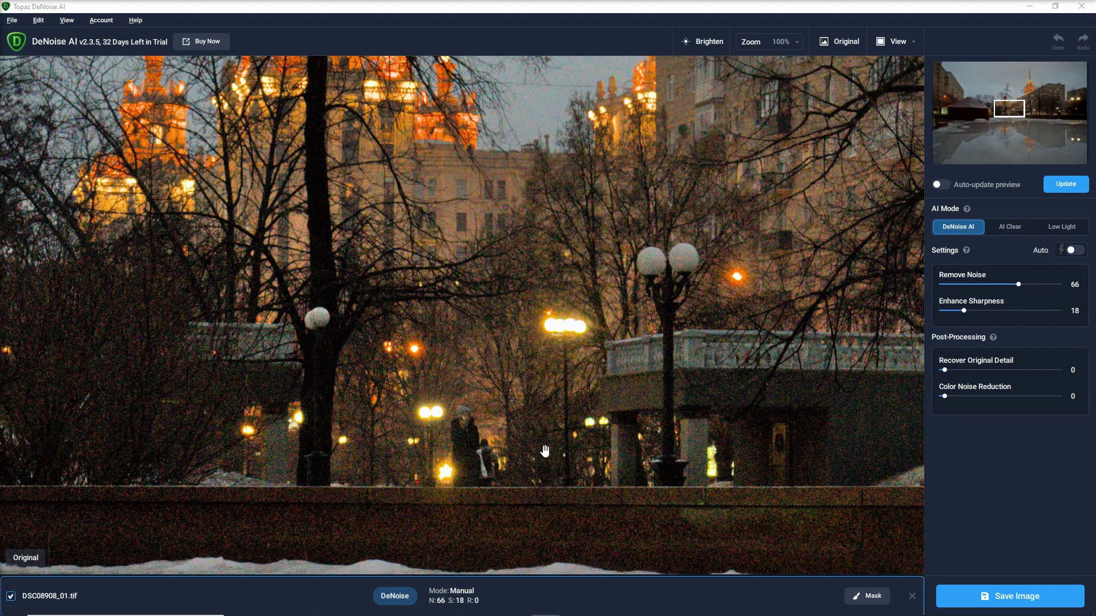
Switch Topaz DeNoise AI to Low Light (Remove Noise 27, Sharpness 40) and render the preview.
{"action": "left_click", "coordinate": [1060, 230]}
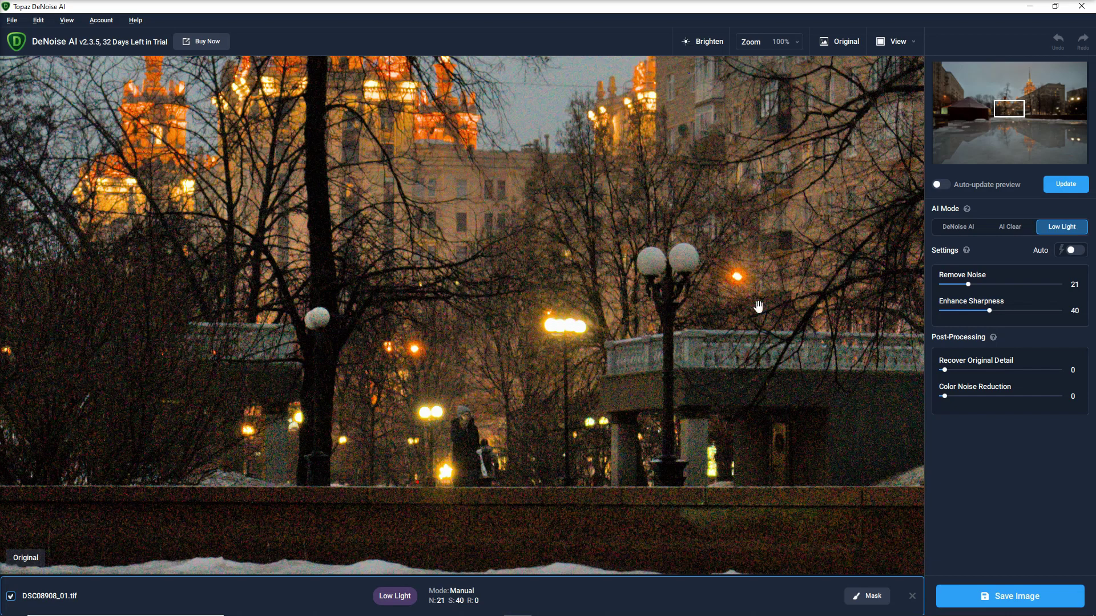
{"action": "left_click", "coordinate": [1065, 186]}
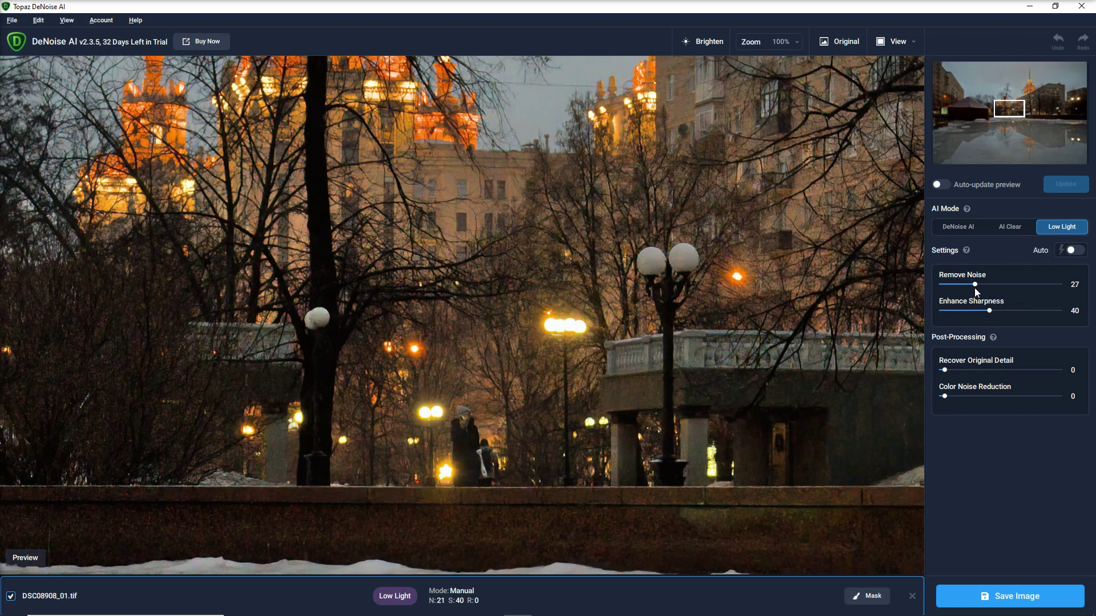
Raise Remove Noise to 30 and regenerate the Low Light preview.
{"action": "left_click_drag", "start_coordinate": [975, 289], "coordinate": [978, 291]}
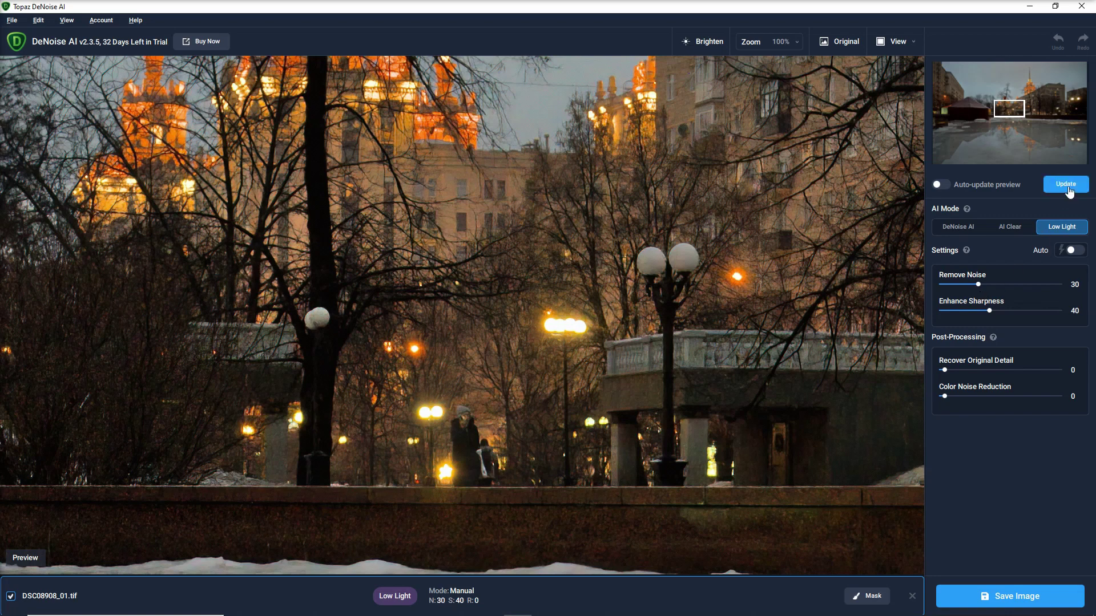
{"action": "left_click", "coordinate": [1065, 184]}
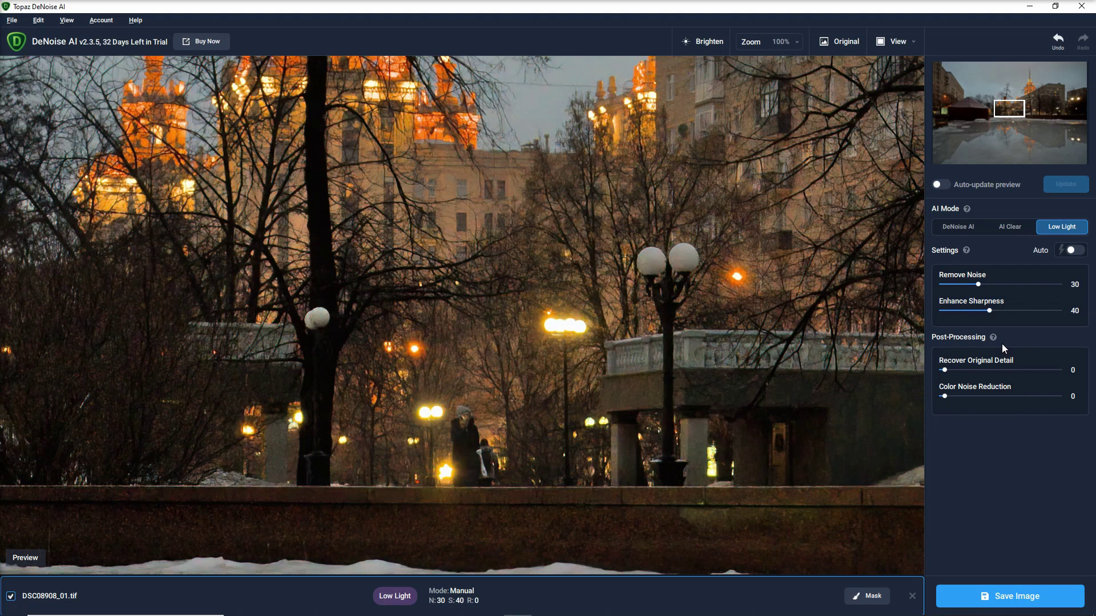
{"action": "mouse_move", "coordinate": [994, 338]}
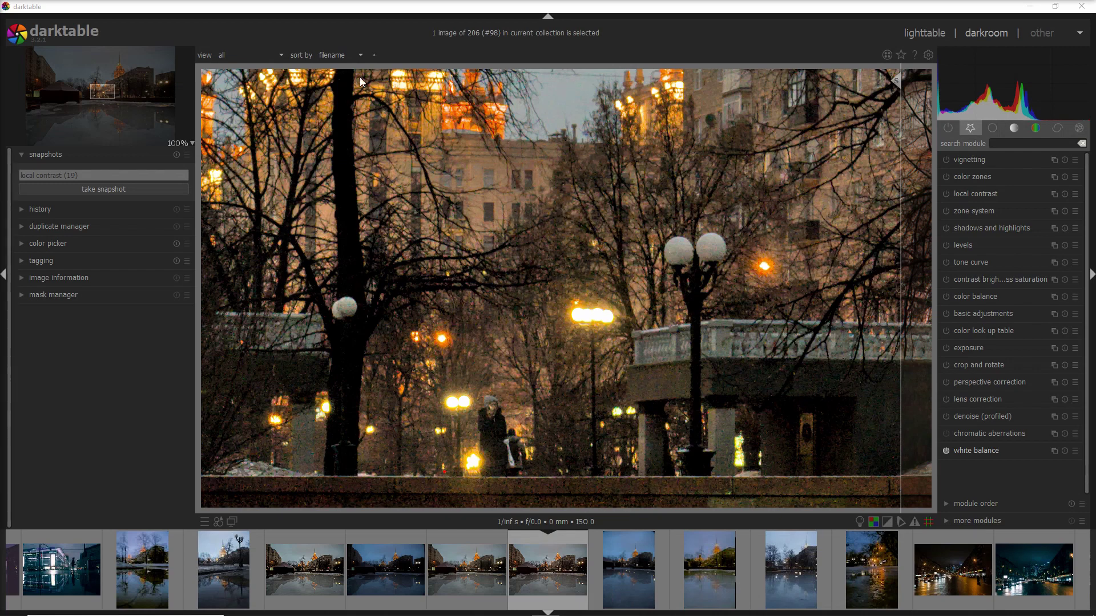
Sweep the split divider across trees and building, comparing the local contrast snapshot with the Topaz result.
{"action": "left_click_drag", "start_coordinate": [899, 424], "coordinate": [493, 502]}
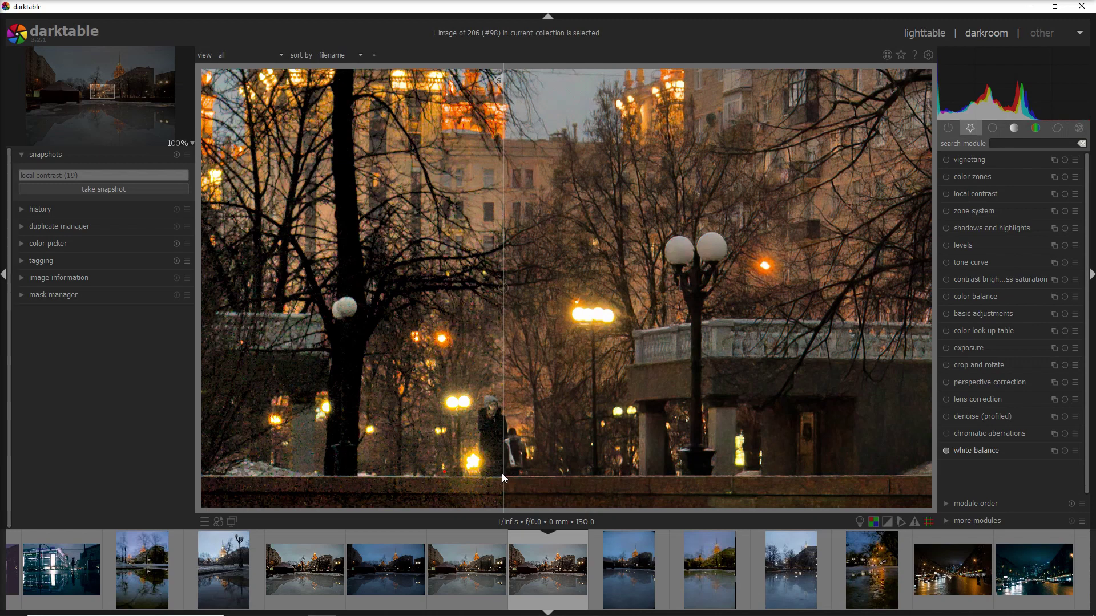
{"action": "left_click_drag", "start_coordinate": [502, 474], "coordinate": [790, 457]}
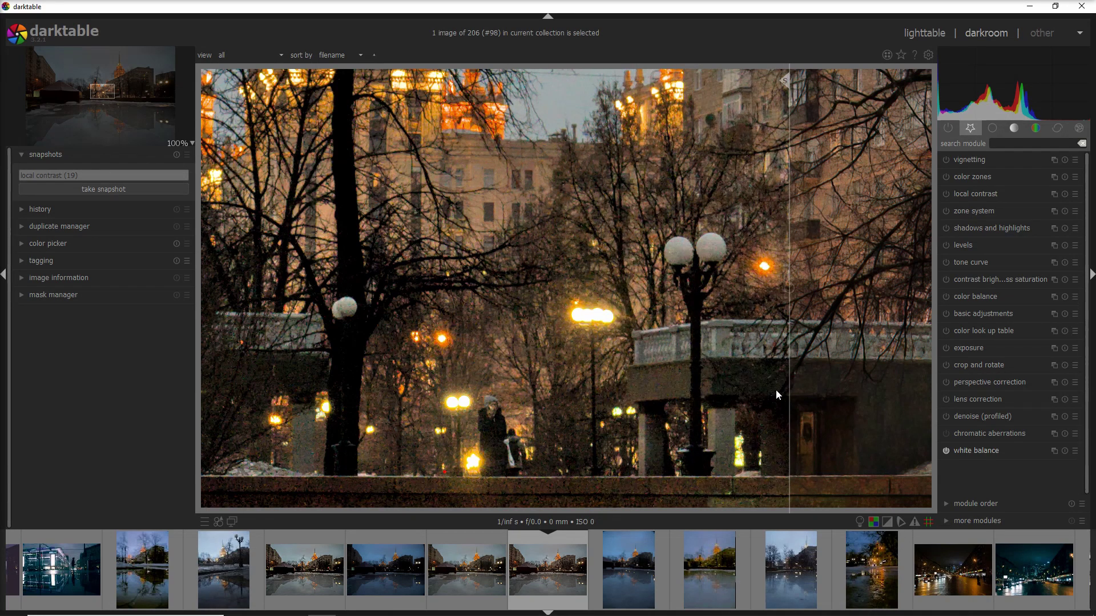
{"action": "left_click_drag", "start_coordinate": [789, 415], "coordinate": [526, 360]}
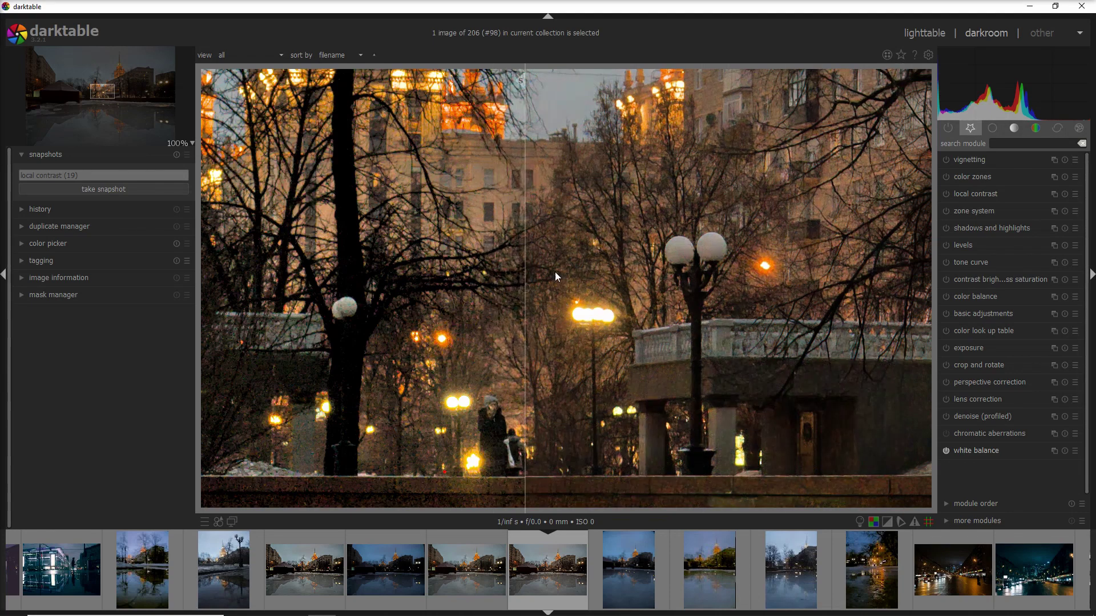
{"action": "left_click_drag", "start_coordinate": [528, 139], "coordinate": [543, 126]}
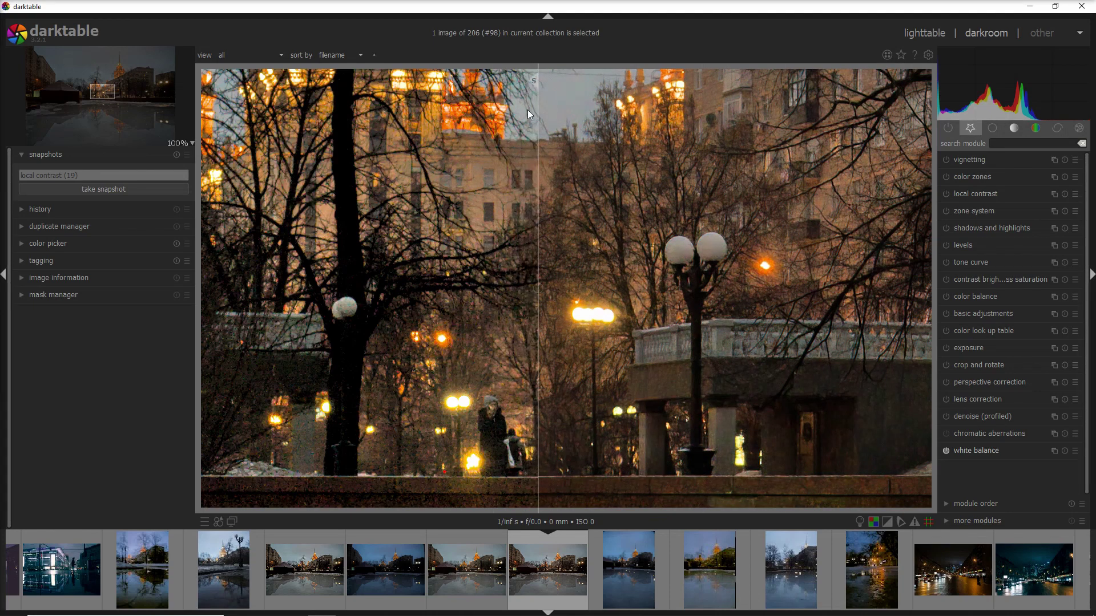
{"action": "left_click_drag", "start_coordinate": [537, 229], "coordinate": [536, 253]}
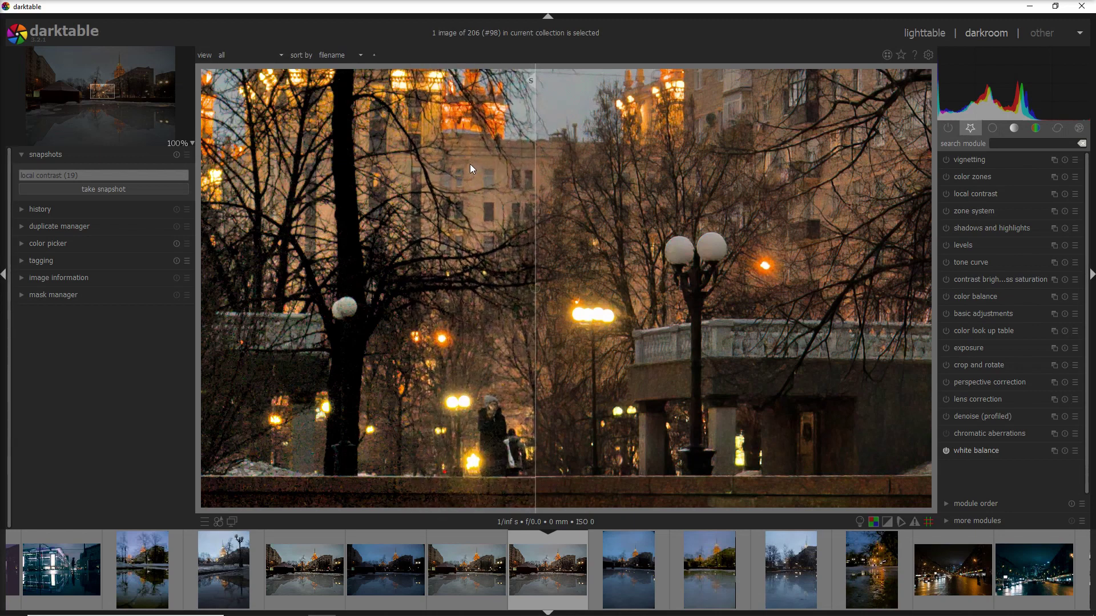
{"action": "left_click_drag", "start_coordinate": [536, 238], "coordinate": [347, 213]}
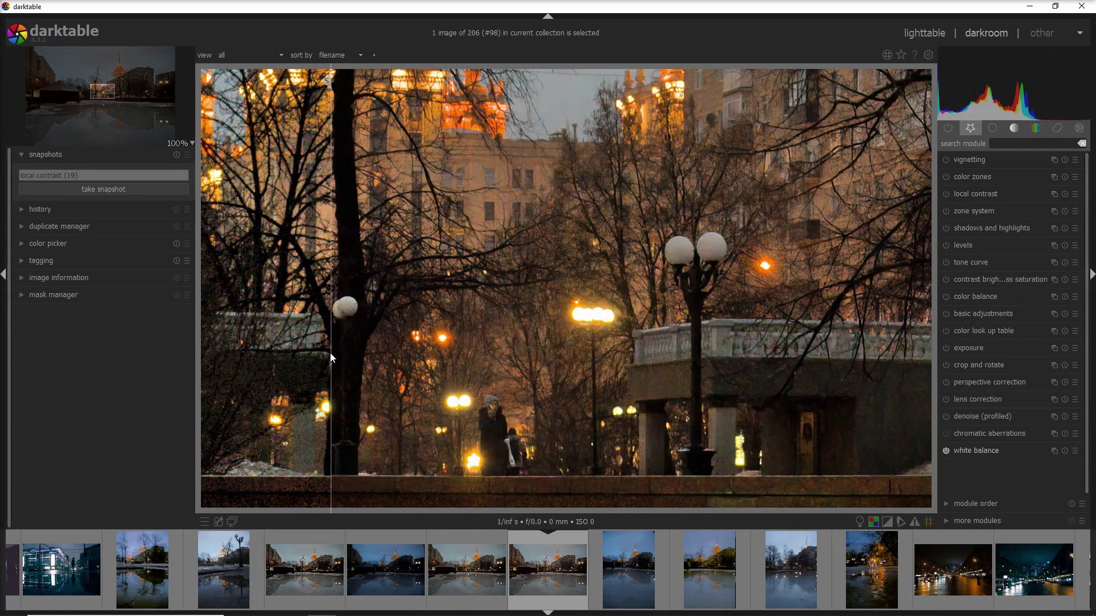
{"action": "left_click_drag", "start_coordinate": [331, 353], "coordinate": [533, 464]}
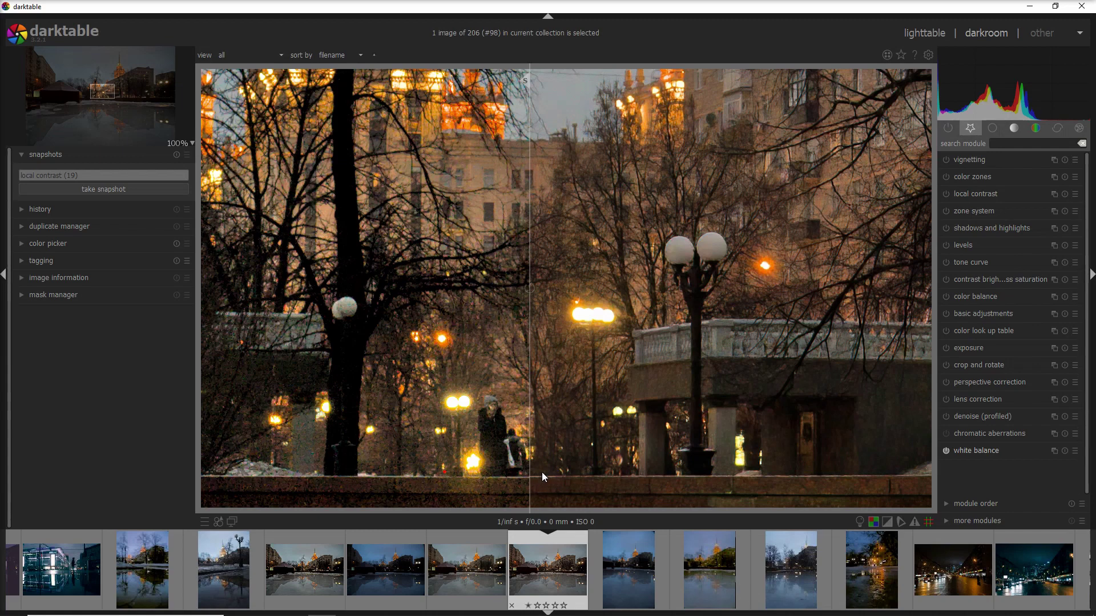
Shift the snapshot comparison divider left to just before the lit lamps by the pedestrians.
{"action": "left_click_drag", "start_coordinate": [534, 474], "coordinate": [456, 454]}
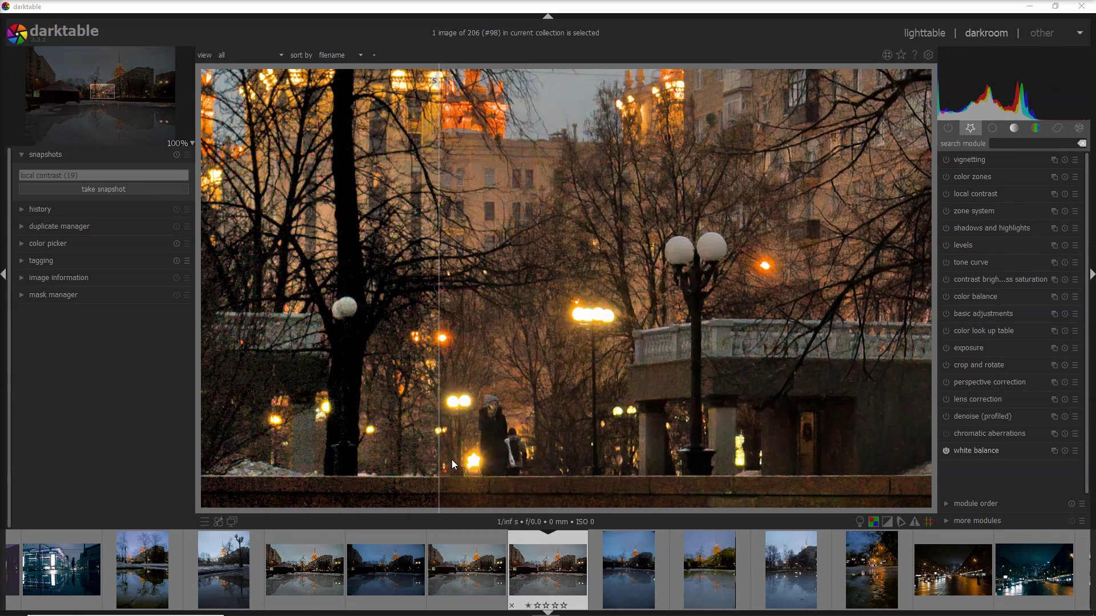